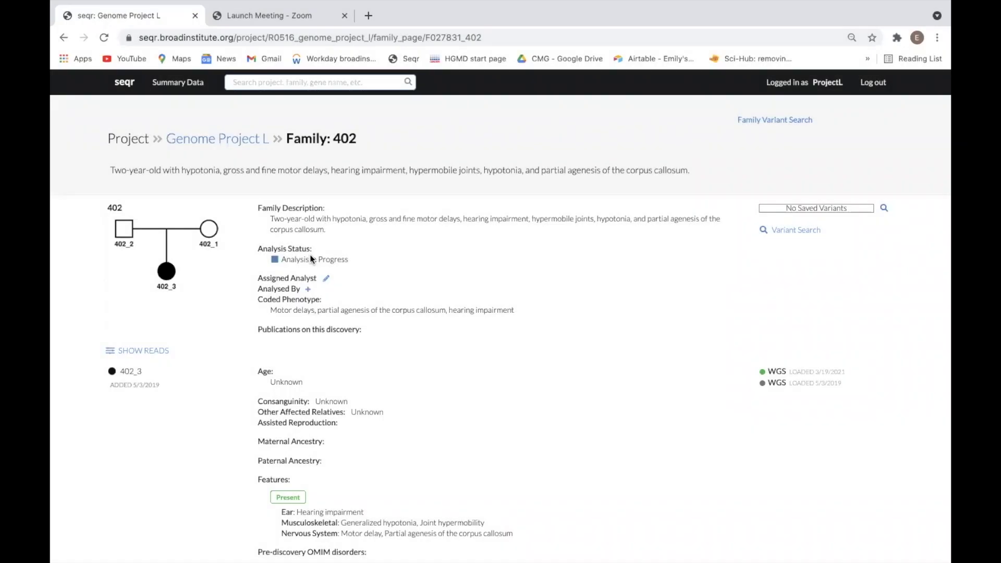
- Load the De Novo/ Dominant Restrictive saved search (AF 0.001, callset AF 0.01) for family 402
left_click(798, 234)
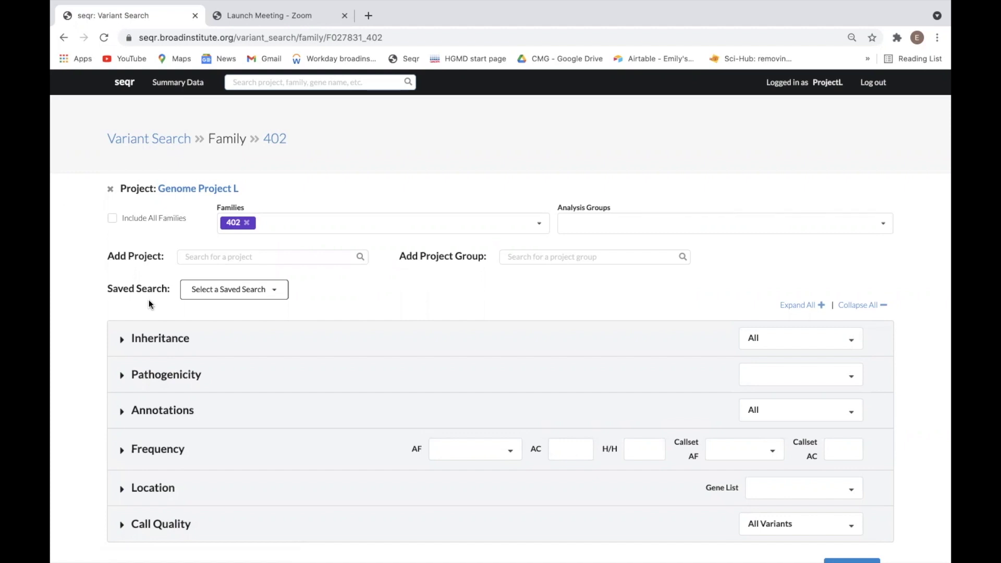
left_click(277, 297)
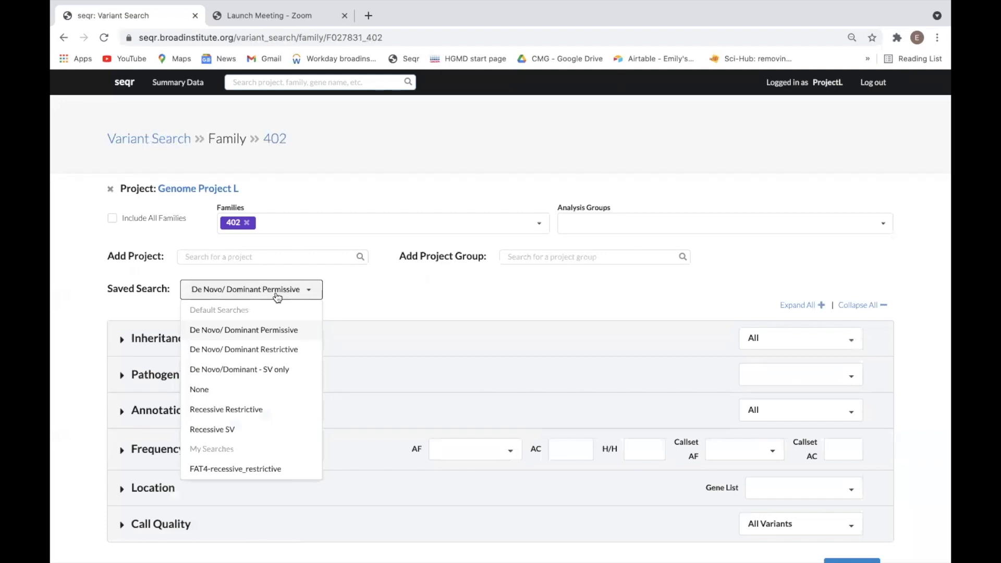
left_click(305, 351)
scroll(343, 319, "down", 1)
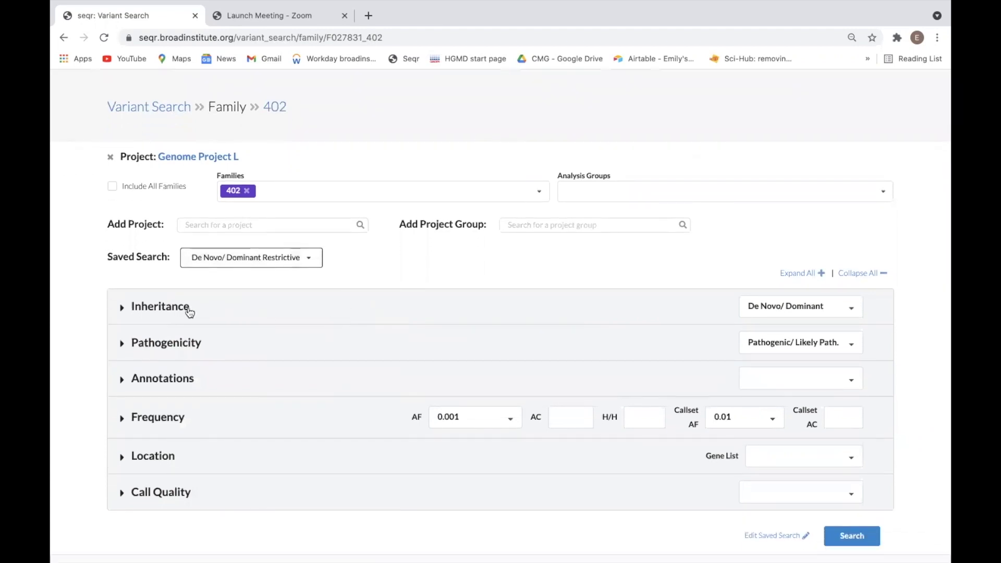
- Expand Inheritance and Pathogenicity to review allele counts and the ClinVar Pathogenic/Likely Pathogenic selection
left_click(189, 312)
scroll(189, 312, "down", 1)
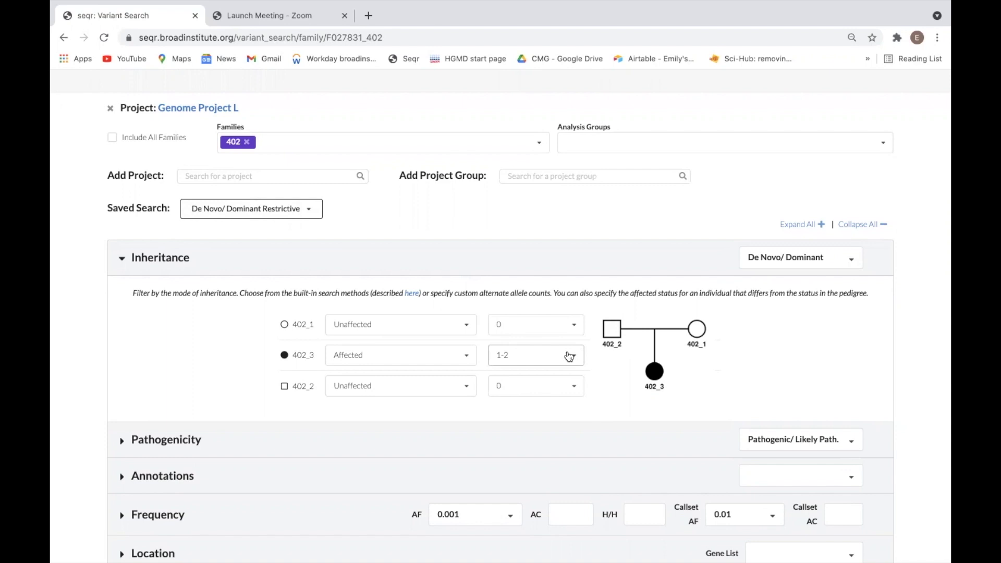
scroll(569, 356, "down", 3)
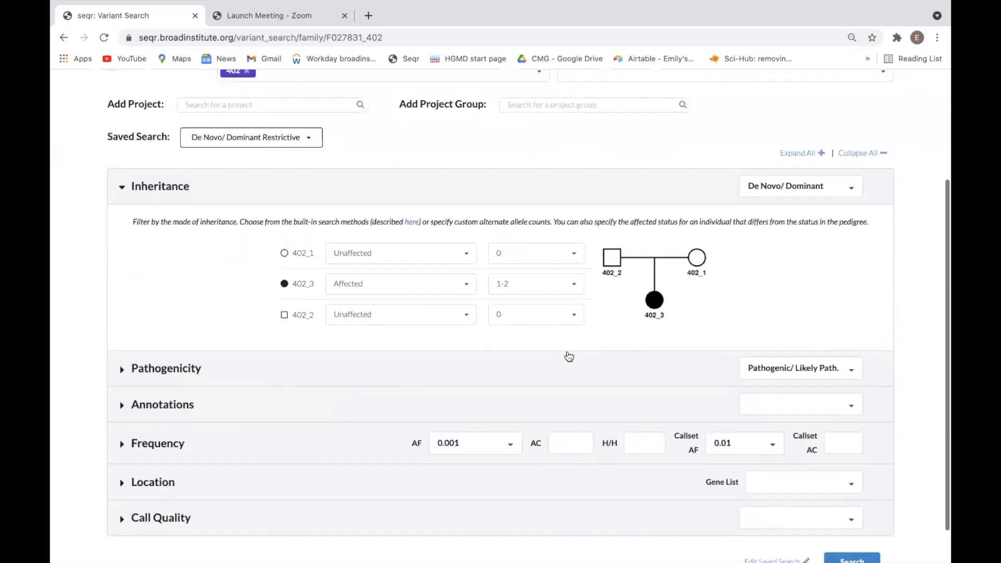
left_click(217, 375)
scroll(218, 375, "down", 1)
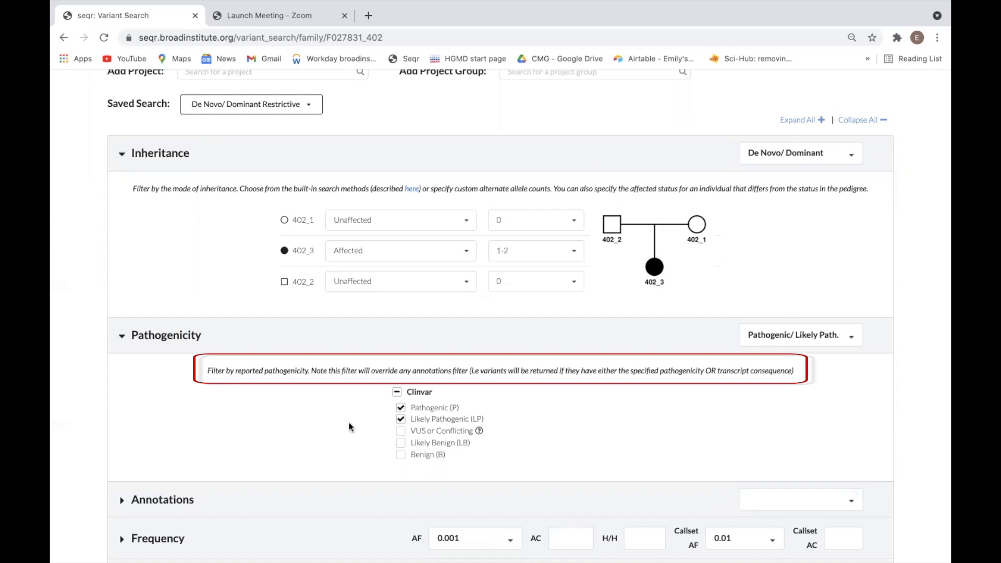
scroll(349, 424, "down", 2)
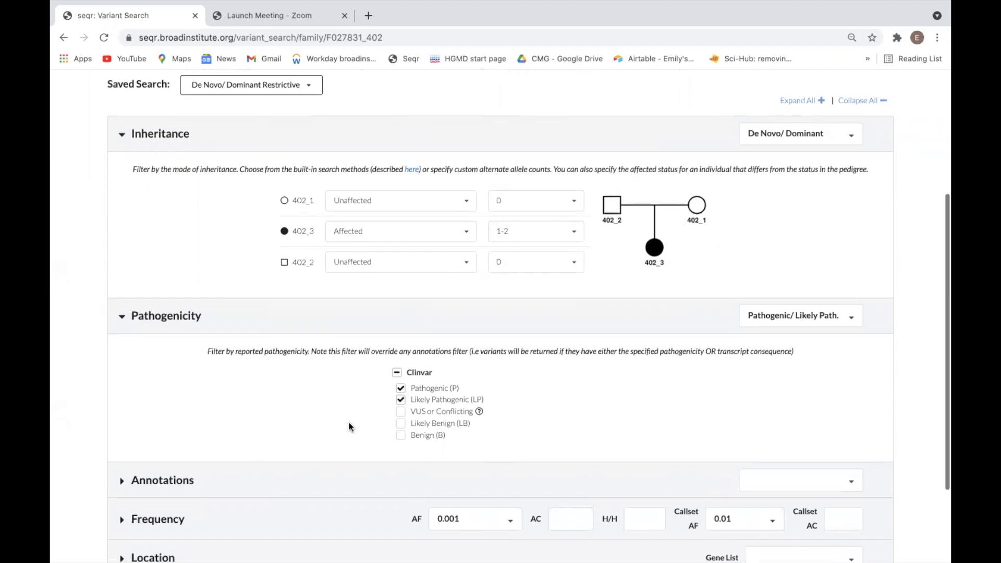
scroll(349, 424, "down", 3)
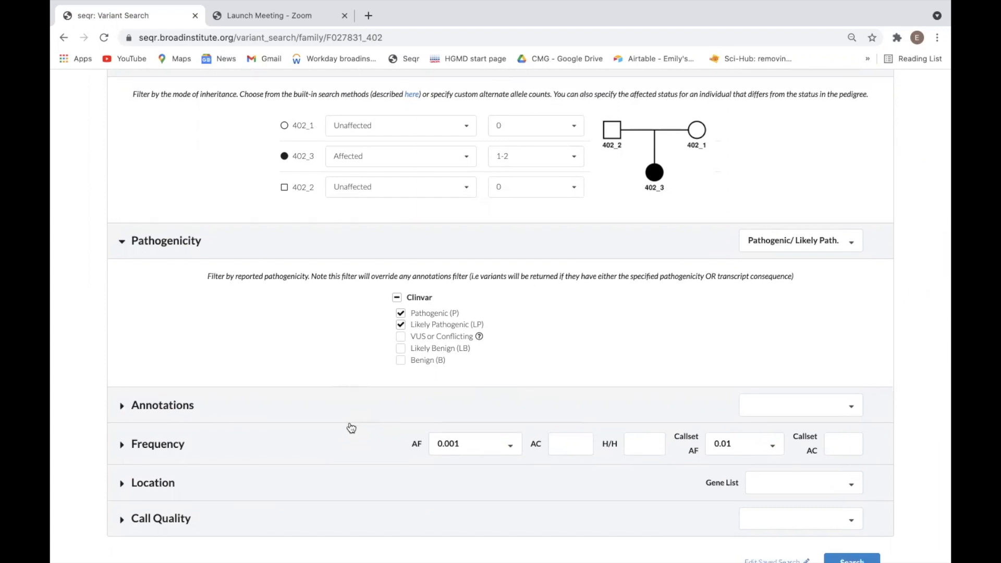
scroll(351, 425, "down", 1)
- Expand Annotations to review consequences: nonsense, splice site, frameshift, missense, in-frame, extended splice site
left_click(217, 396)
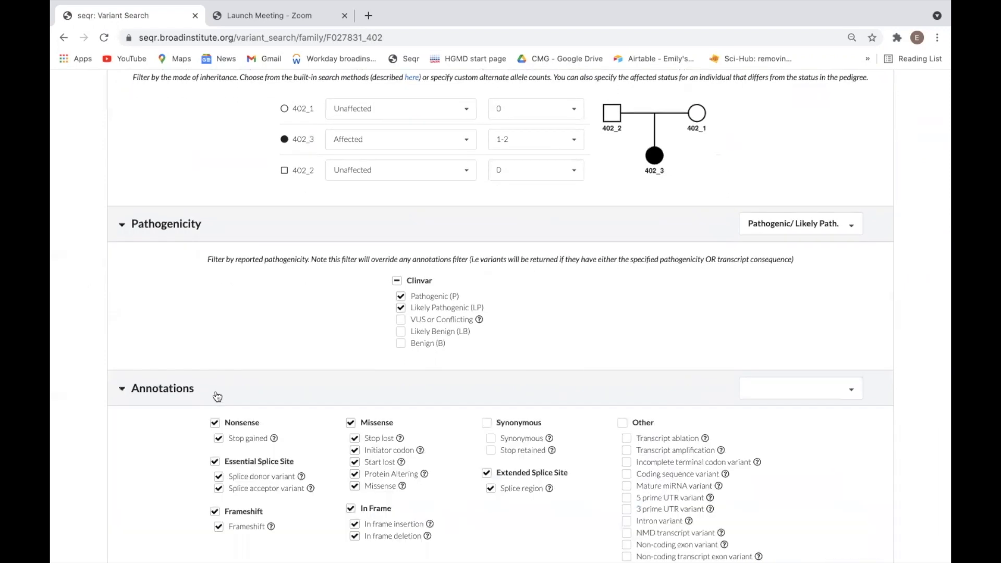
scroll(218, 396, "down", 5)
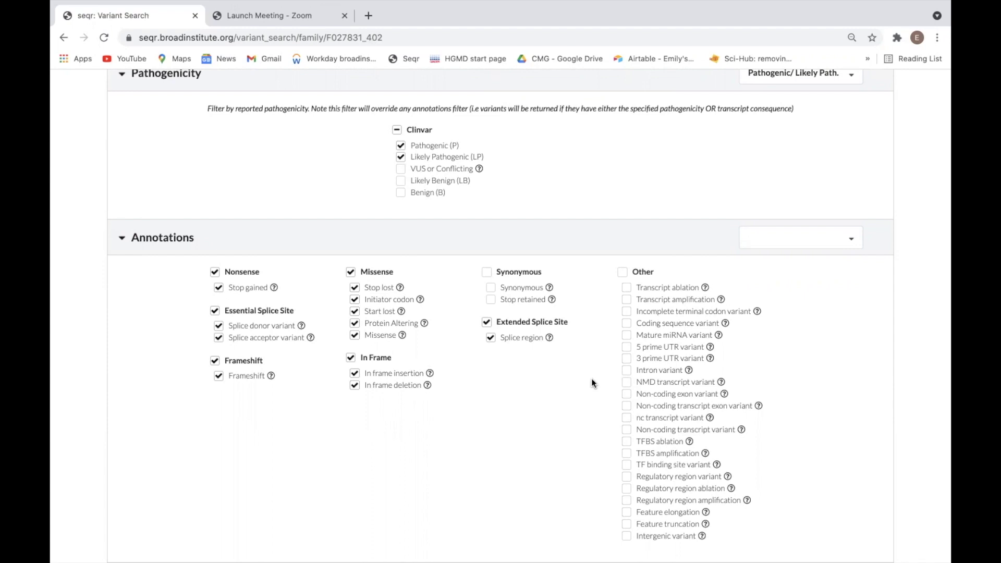
scroll(592, 381, "down", 4)
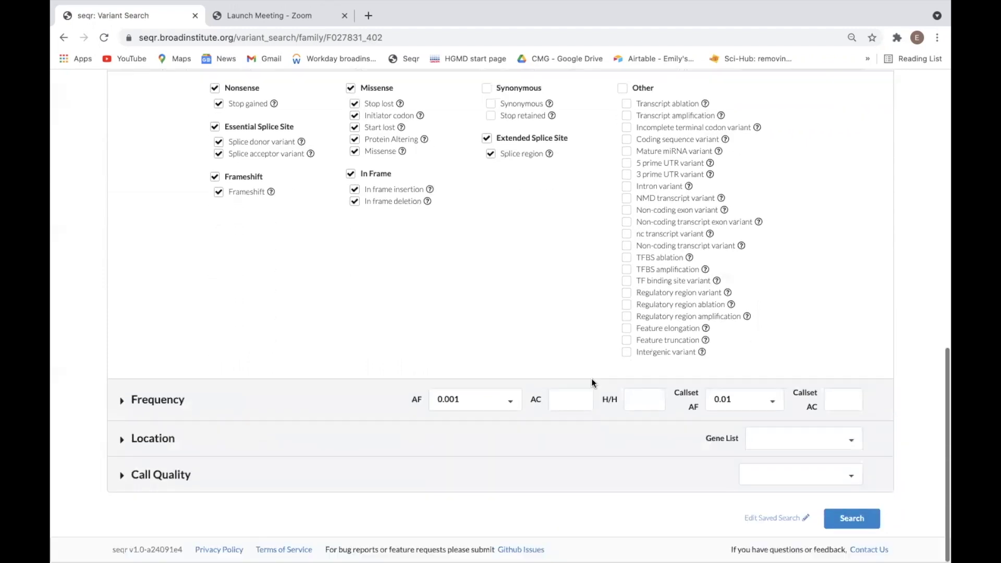
- Expand the Frequency filter (population AFs at 1e-3) and leave This Callset AF at 0.01
left_click(194, 405)
scroll(194, 405, "down", 2)
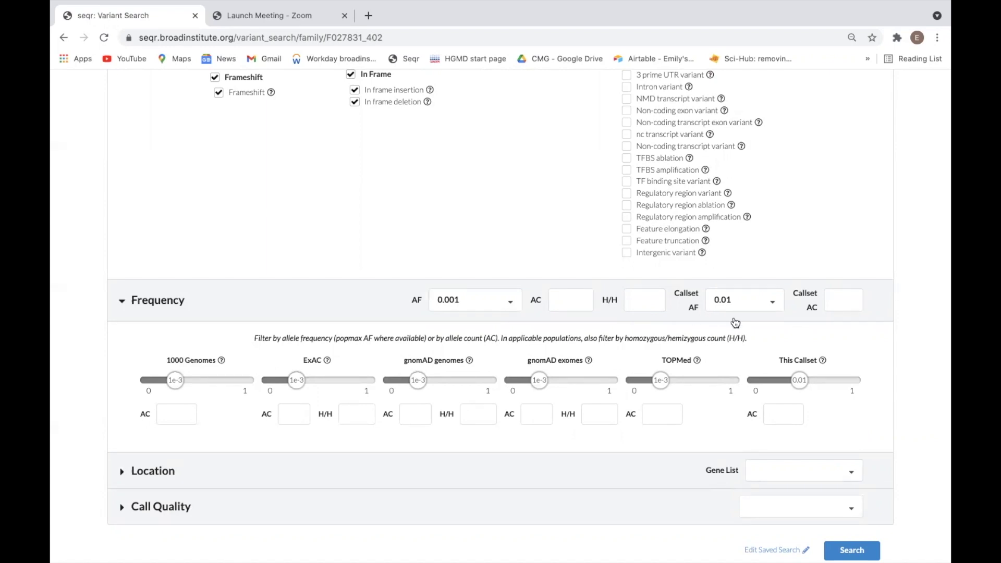
left_click(776, 310)
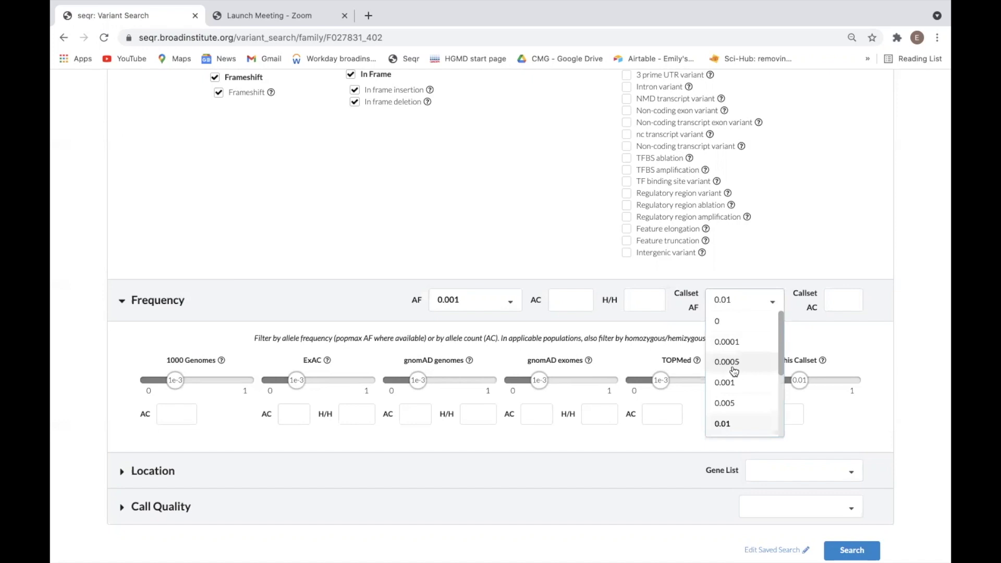
scroll(759, 375, "down", 3)
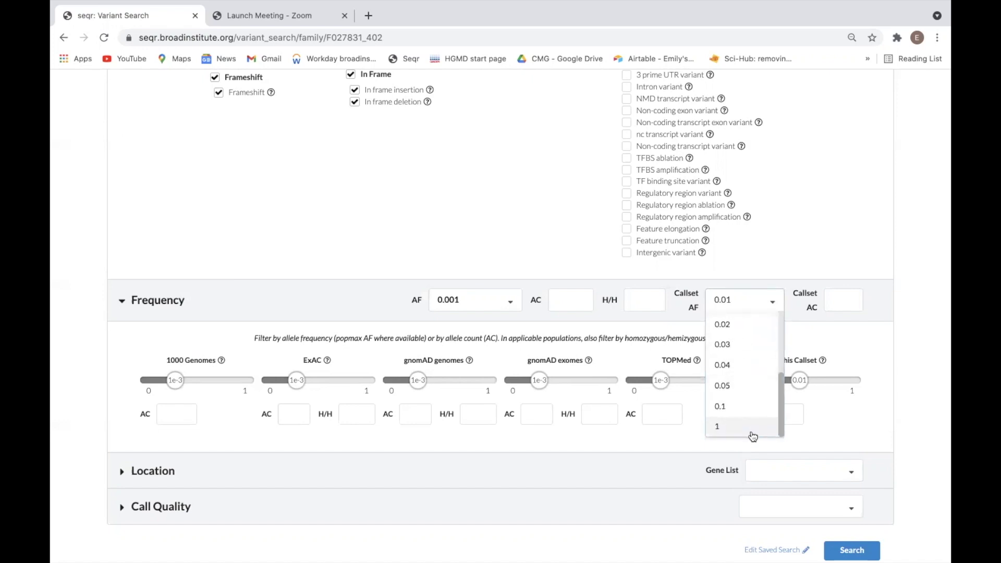
left_click(867, 360)
scroll(871, 360, "down", 1)
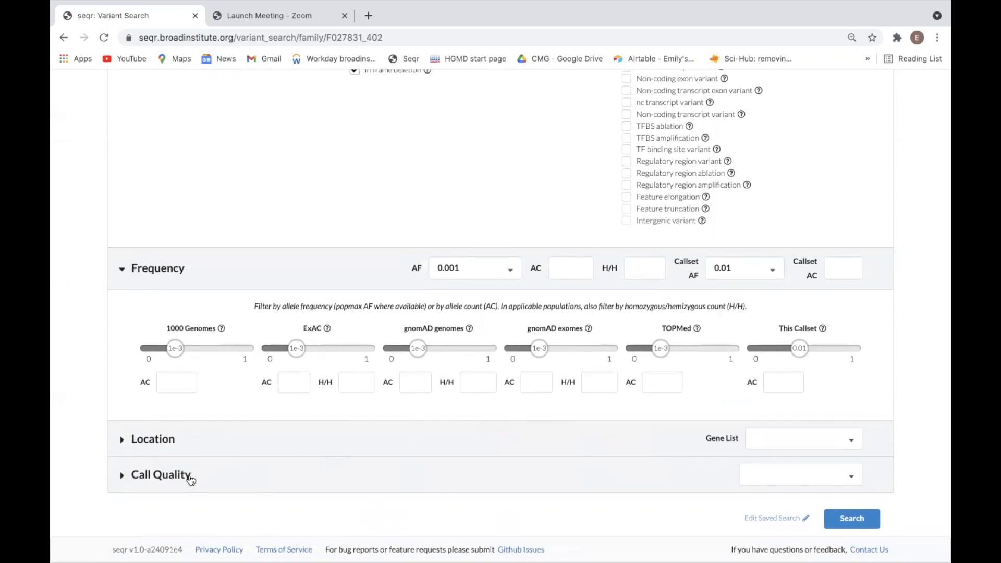
- Expand Call Quality and set Filter Value to Show All Variants
left_click(190, 479)
scroll(190, 479, "down", 2)
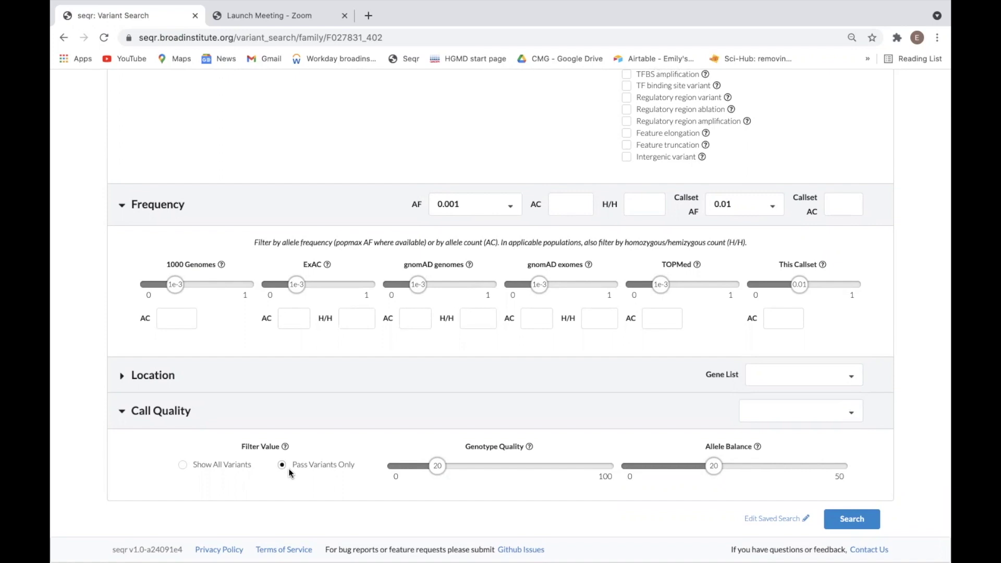
left_click(183, 466)
scroll(425, 421, "up", 5)
- Load the Recessive Restrictive saved search, keeping inheritance on Recessive
scroll(425, 421, "up", 10)
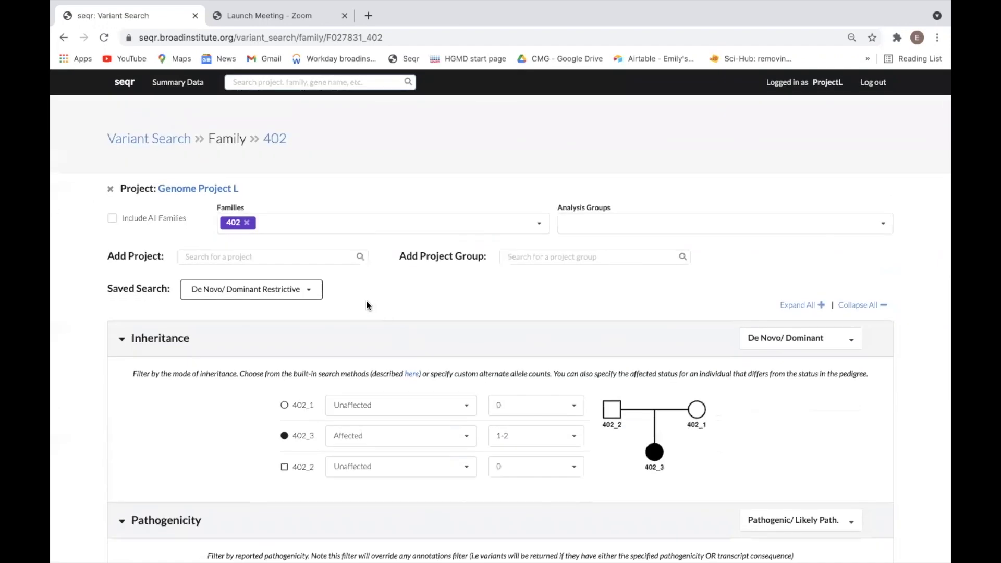
left_click(309, 297)
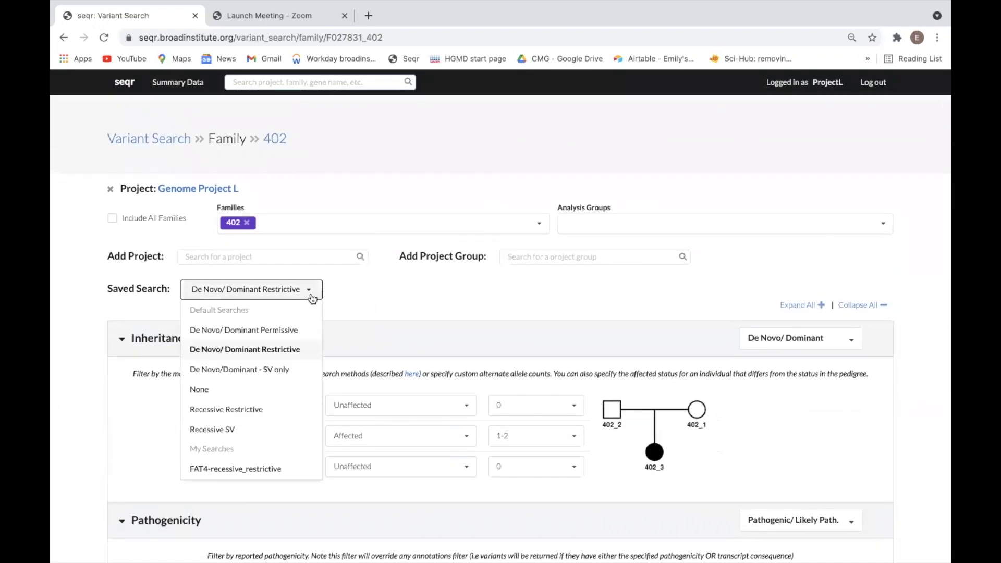
left_click(291, 412)
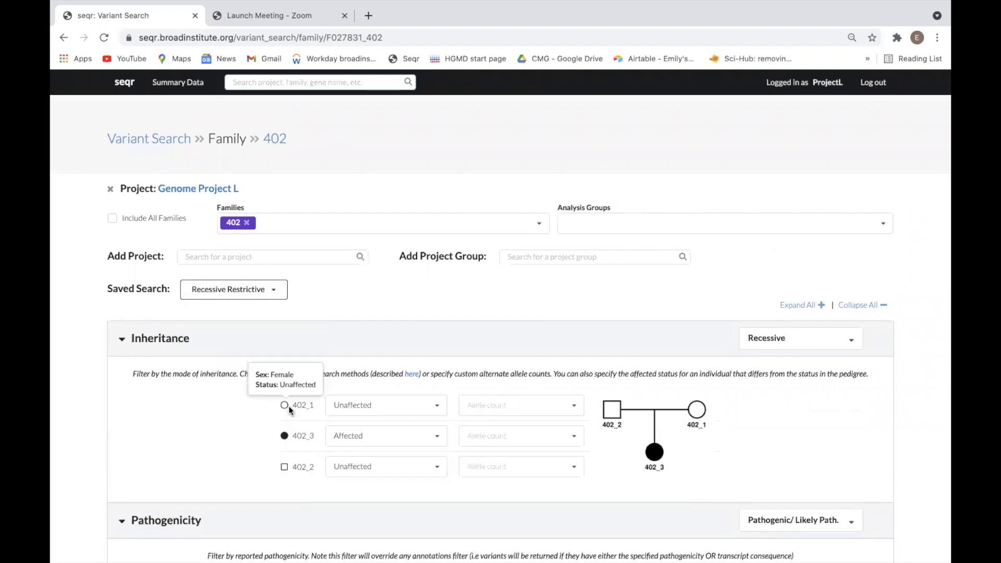
scroll(445, 335, "down", 1)
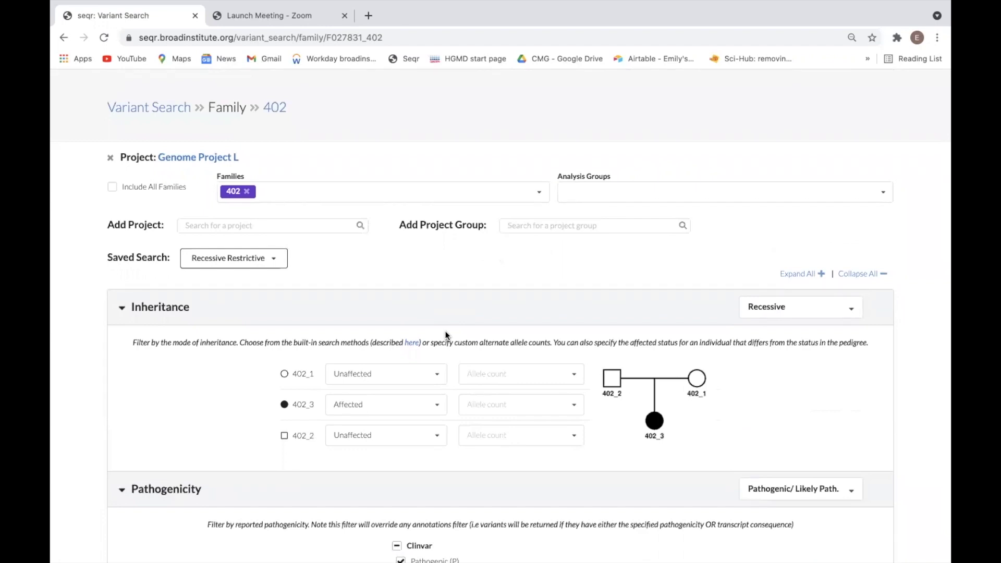
left_click(821, 310)
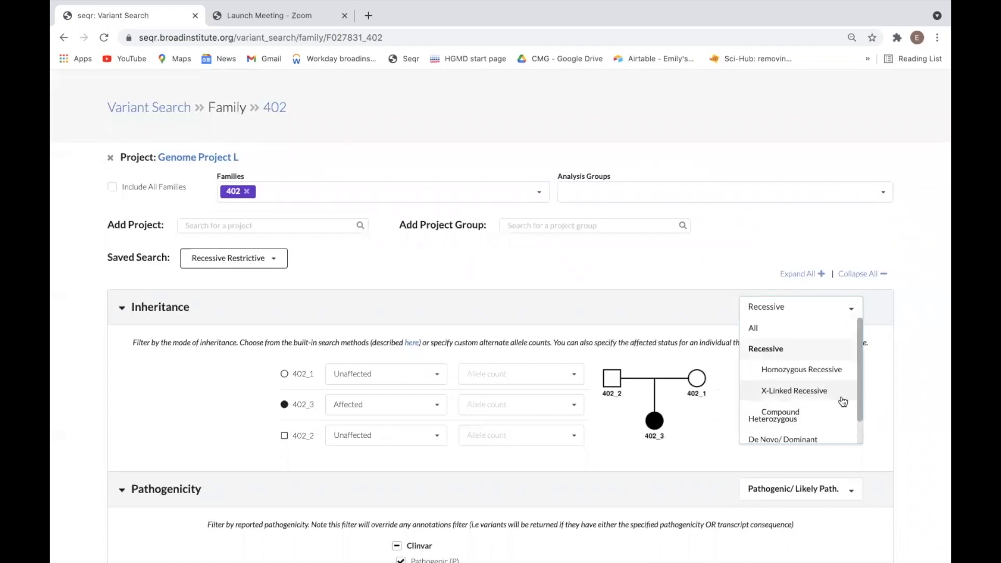
left_click(914, 390)
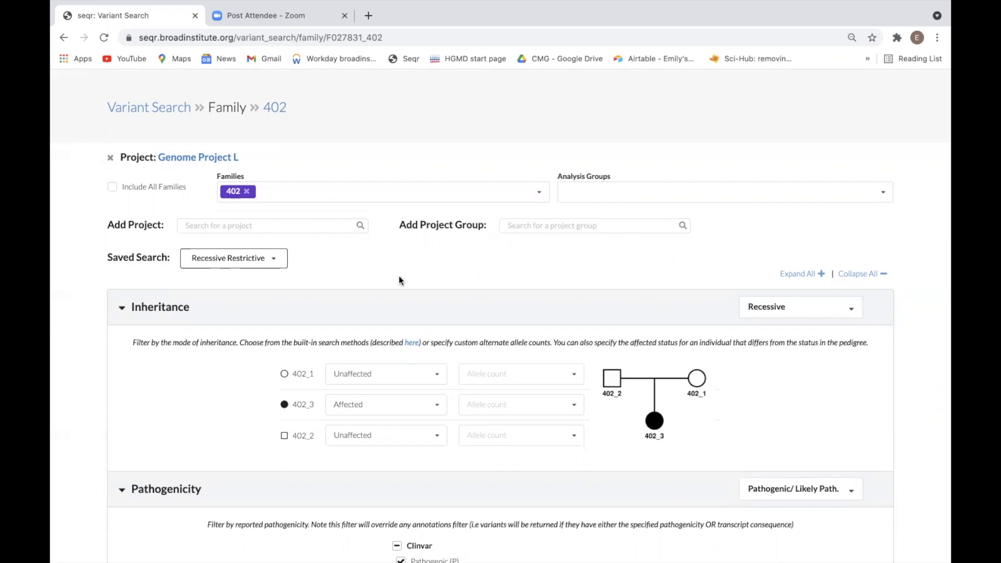
- Apply the De Novo/ Dominant Permissive saved search and expand the empty Location section
left_click(281, 262)
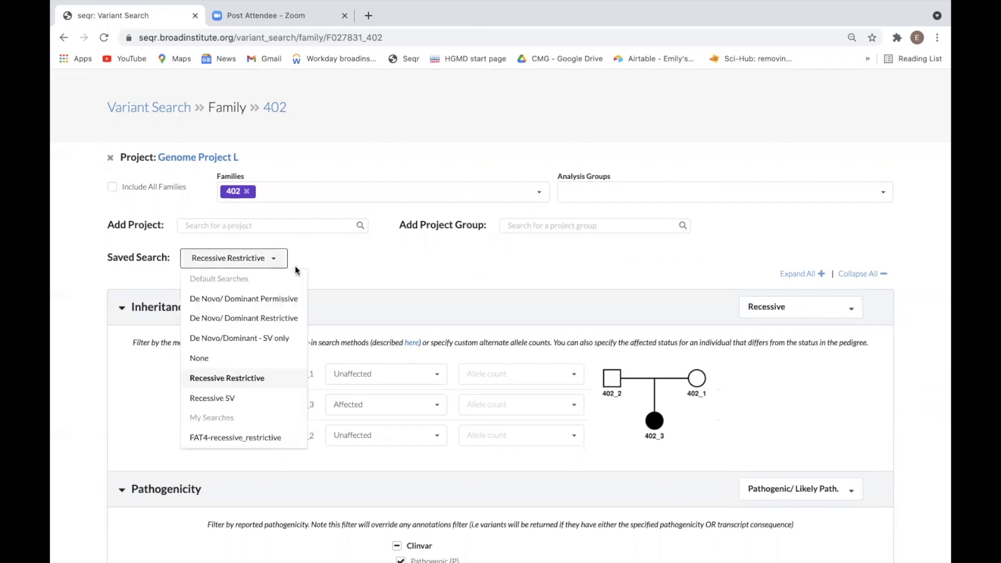
left_click(295, 298)
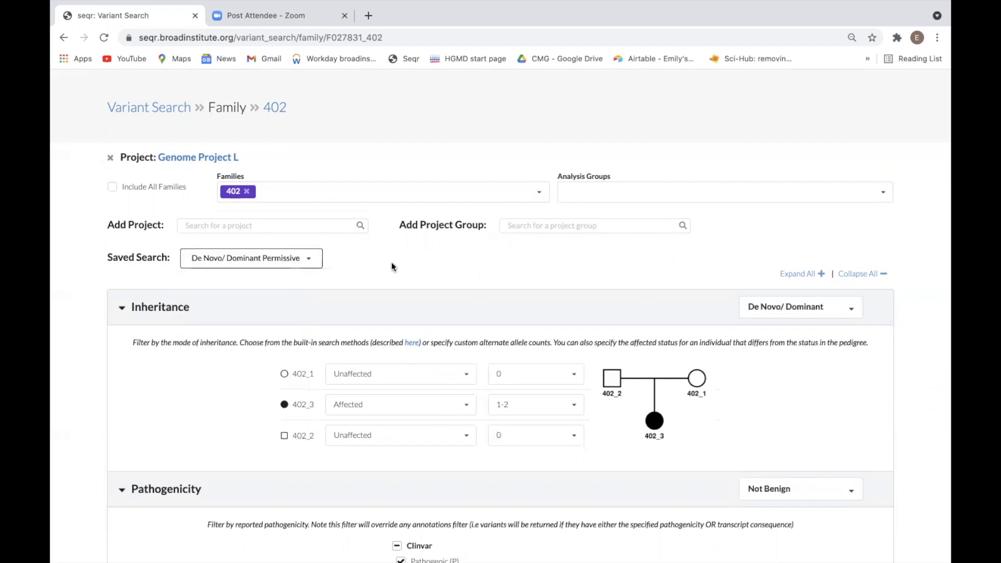
scroll(392, 266, "down", 6)
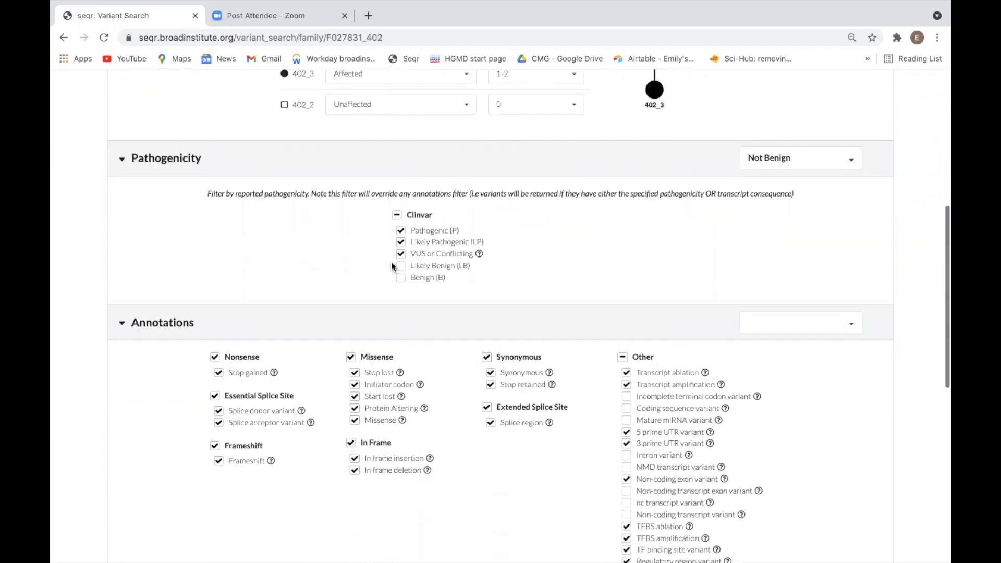
scroll(393, 266, "down", 8)
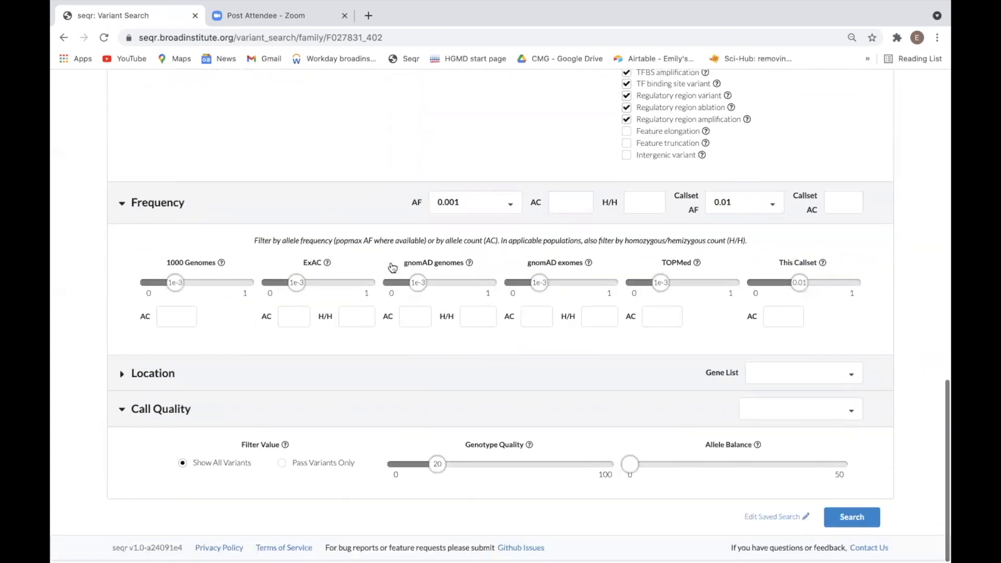
left_click(281, 379)
scroll(281, 379, "down", 1)
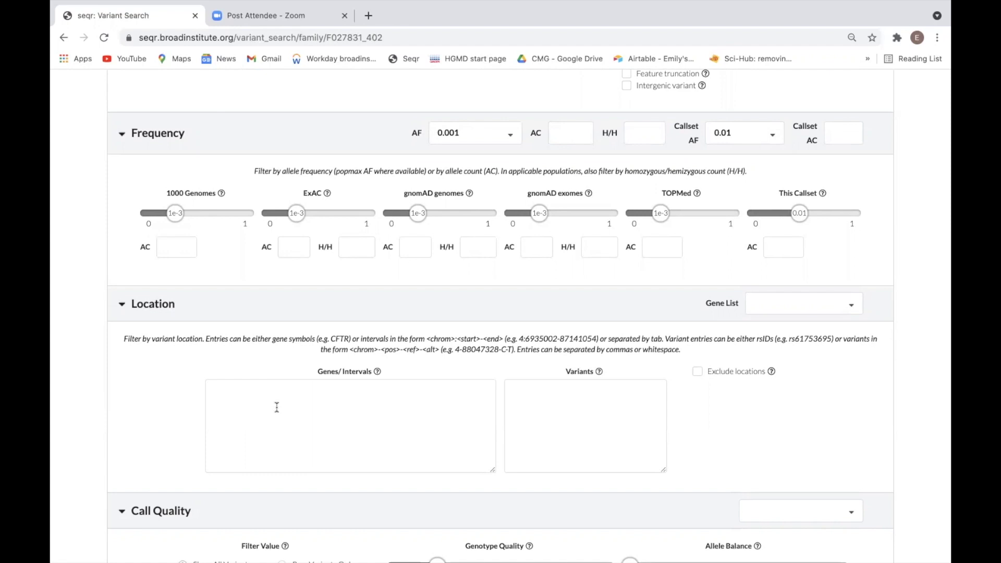
- Type RYR1 in Genes/Intervals, then select the GeneDx Autism/ID Xpanded Panel gene list
left_click(277, 407)
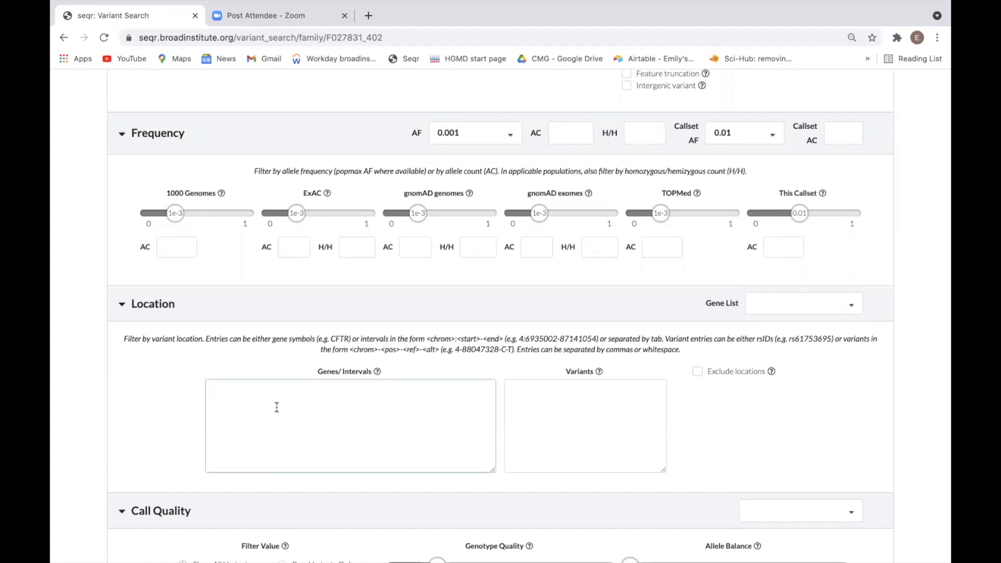
type("RYR1")
left_click(849, 308)
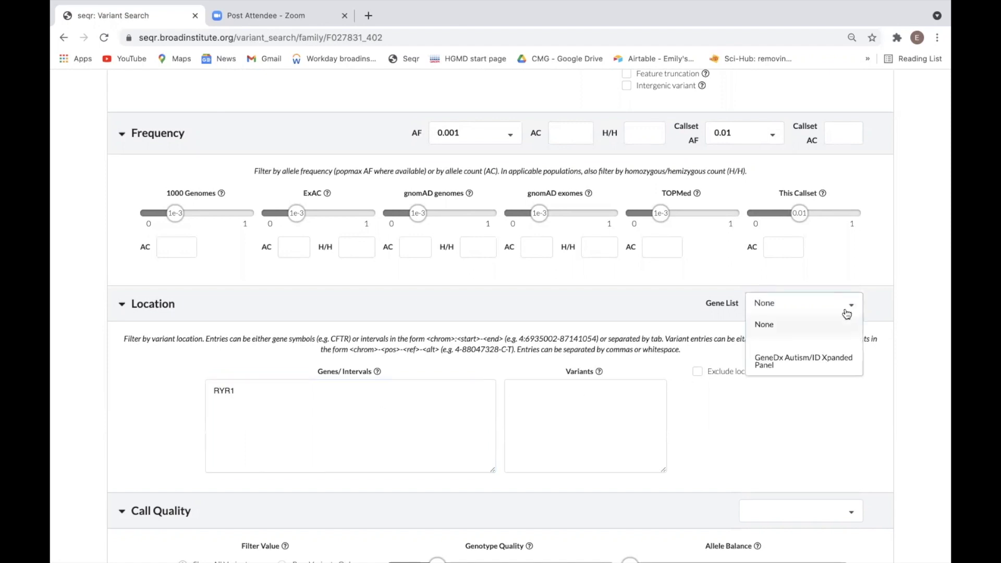
left_click(821, 360)
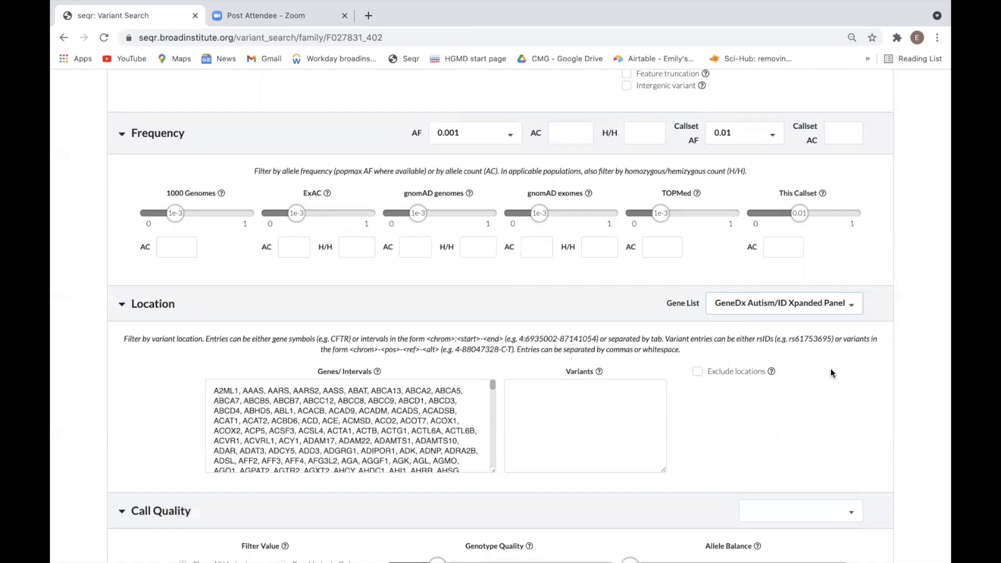
- Start saving the search as 'Permissive ASD/ID gene search', then cancel the save
scroll(842, 361, "down", 3)
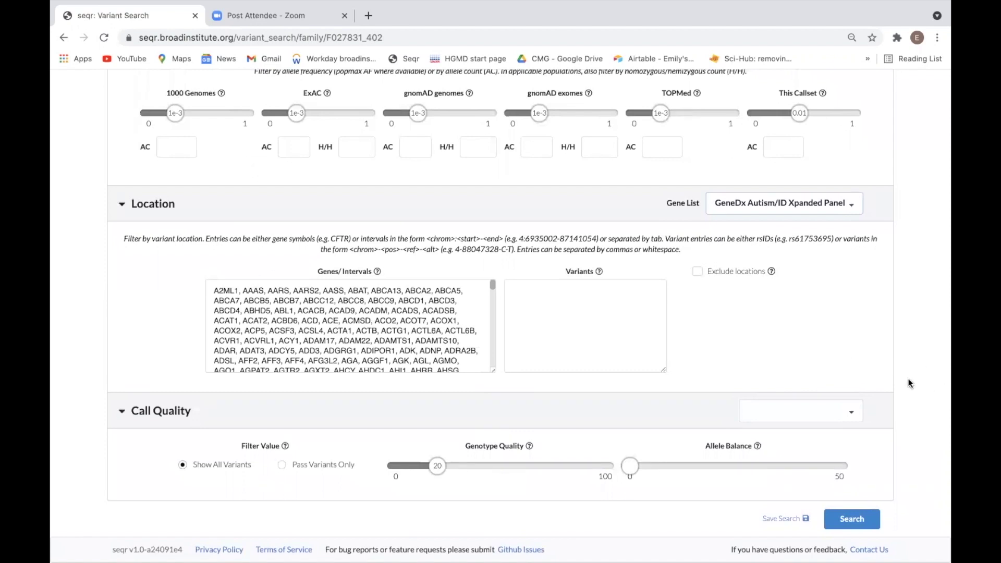
left_click(774, 520)
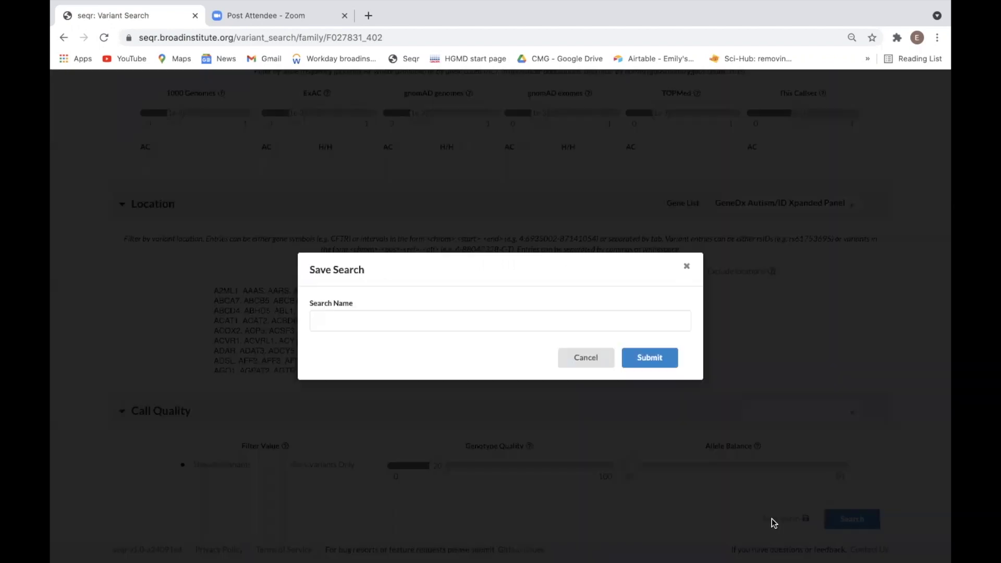
left_click(462, 326)
type("Permissive ASD/ID gene search")
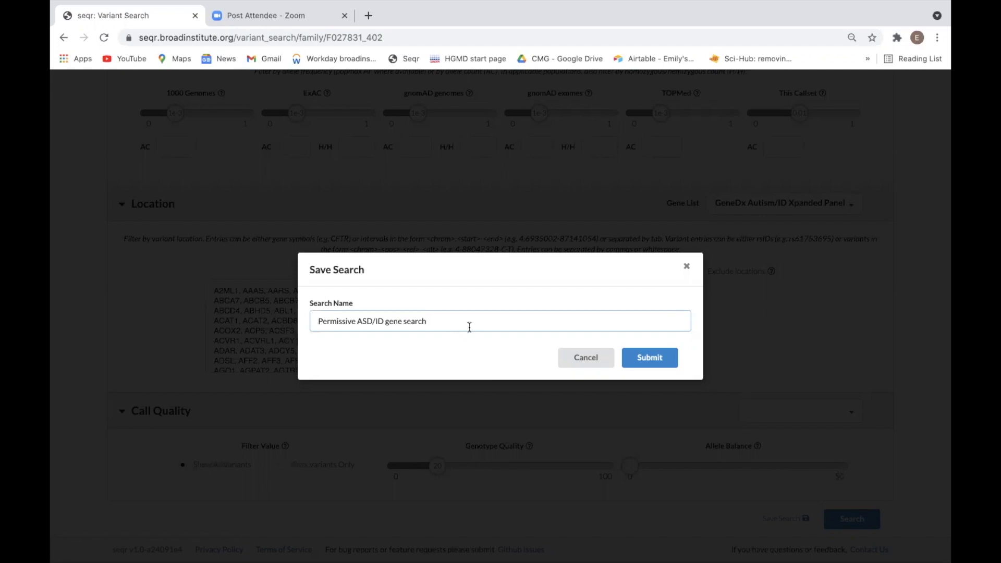
left_click(573, 362)
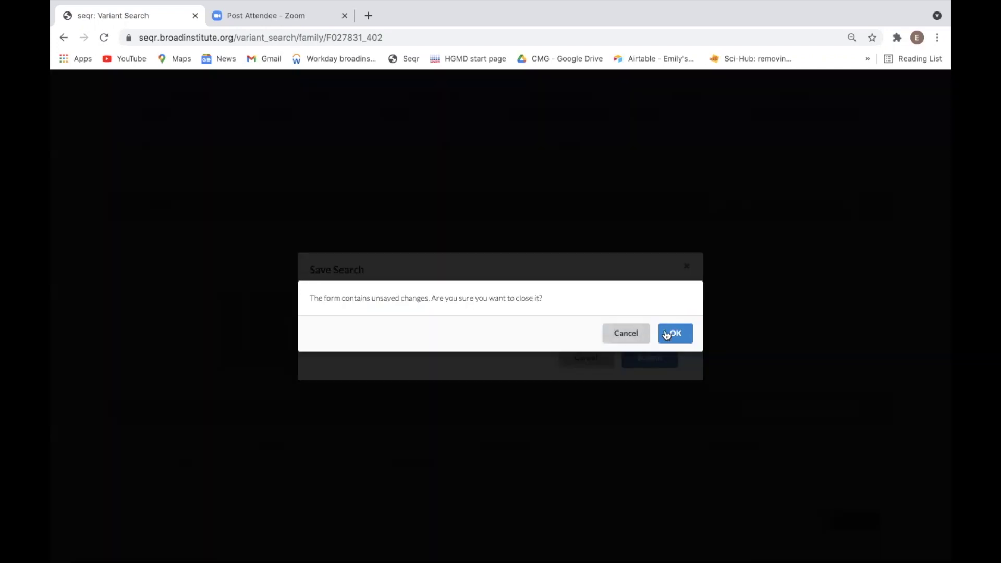
- Confirm discarding the unsaved search, run it, and highlight the 'Found 13 variants' count
left_click(677, 336)
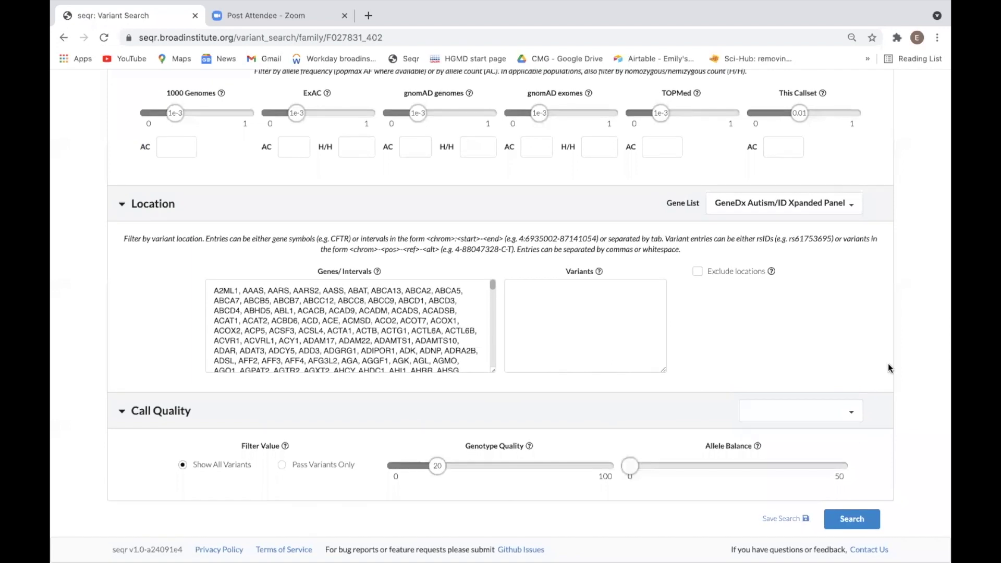
left_click(863, 521)
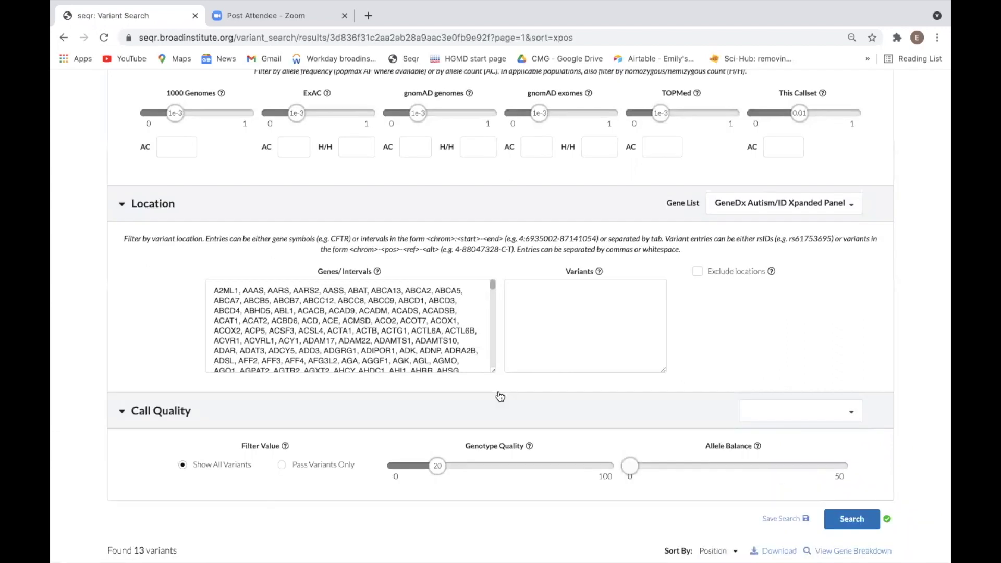
scroll(501, 396, "down", 5)
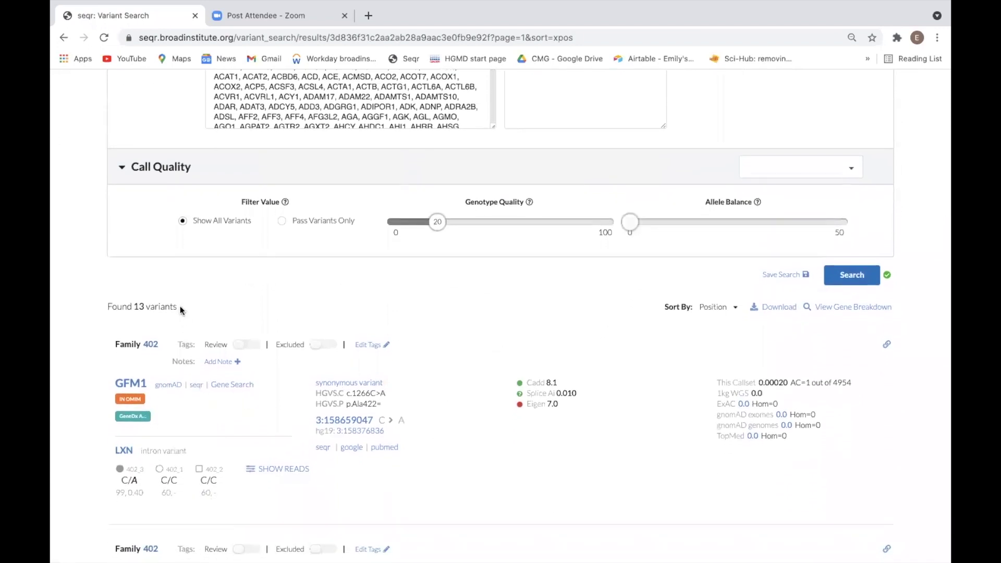
left_click_drag(180, 306, 103, 306)
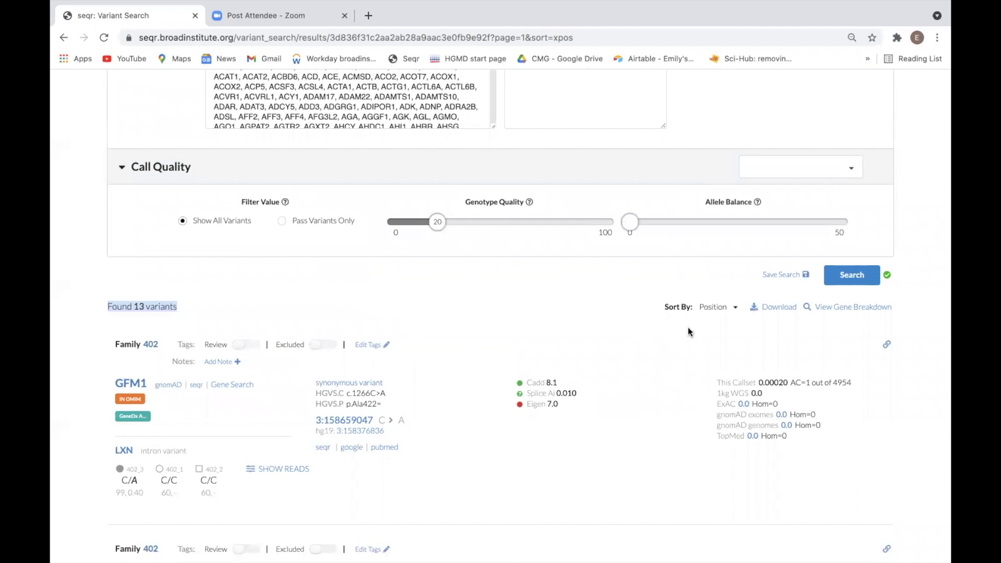
left_click(716, 317)
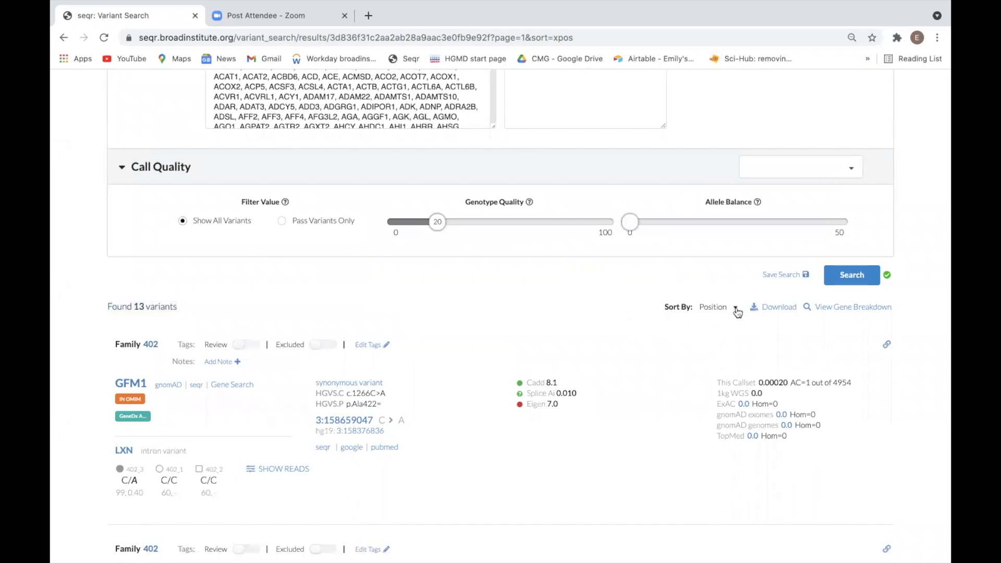
left_click(736, 309)
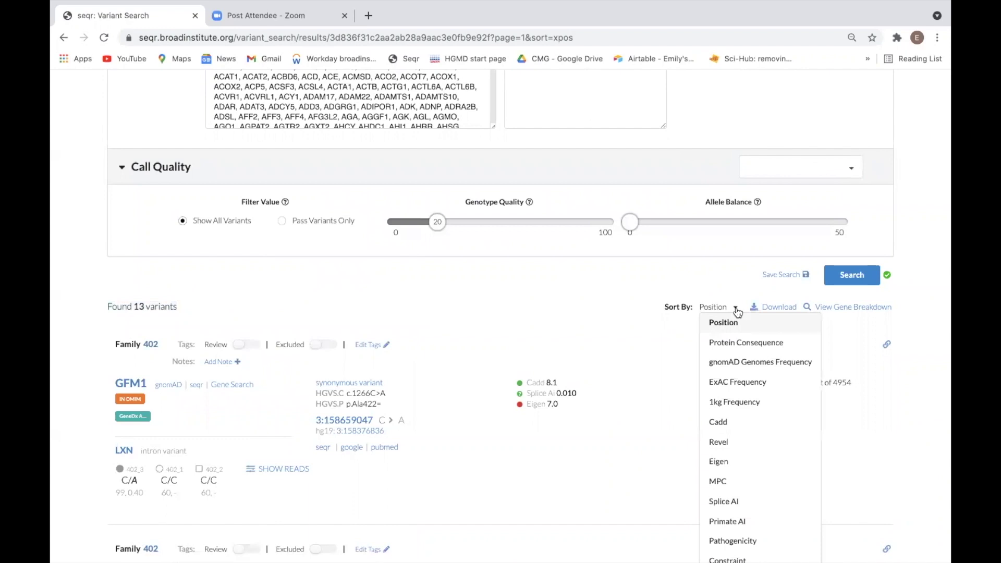
scroll(737, 312, "down", 3)
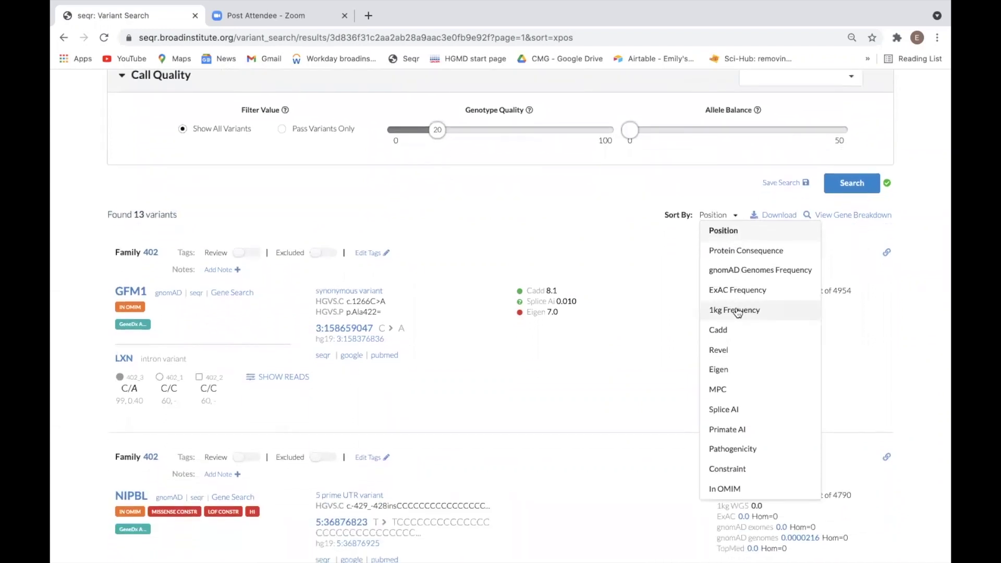
left_click(643, 327)
scroll(643, 327, "down", 3)
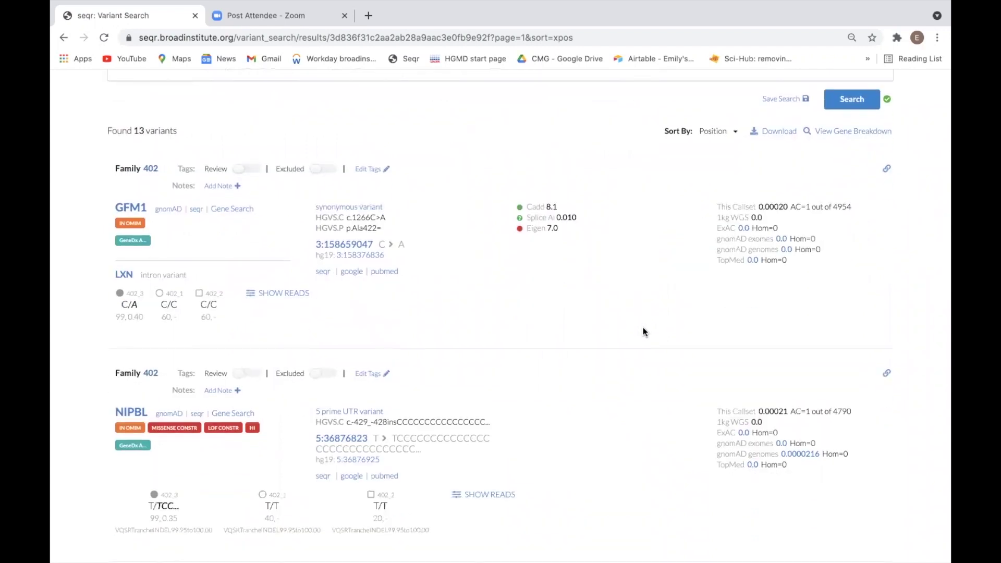